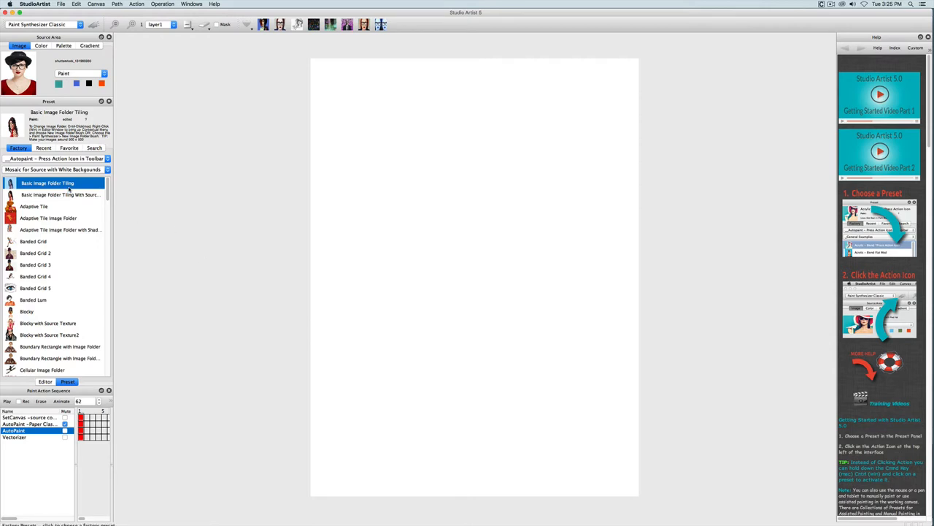
Step: Keep classic paint synthesis and the white-background mosaic collection, then start auto-painting the mosaic
left_click(40, 25)
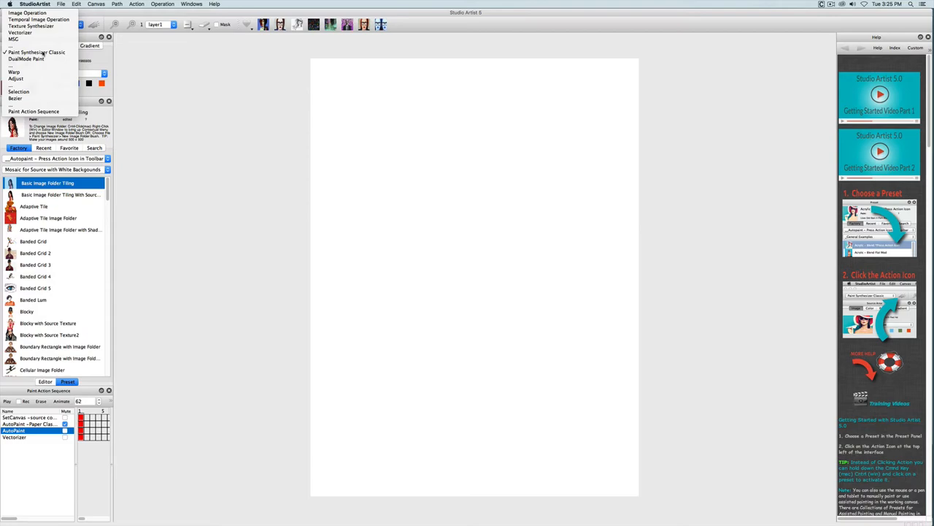
left_click(37, 53)
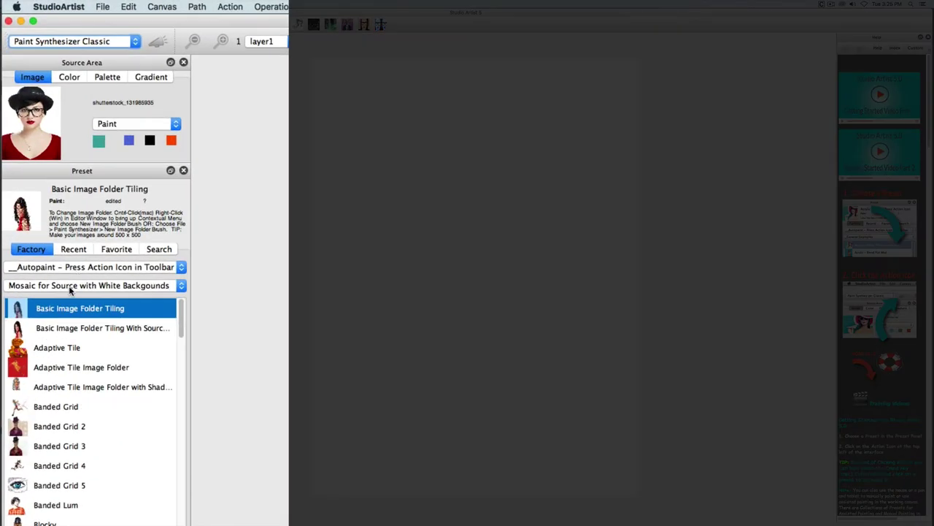
left_click(69, 286)
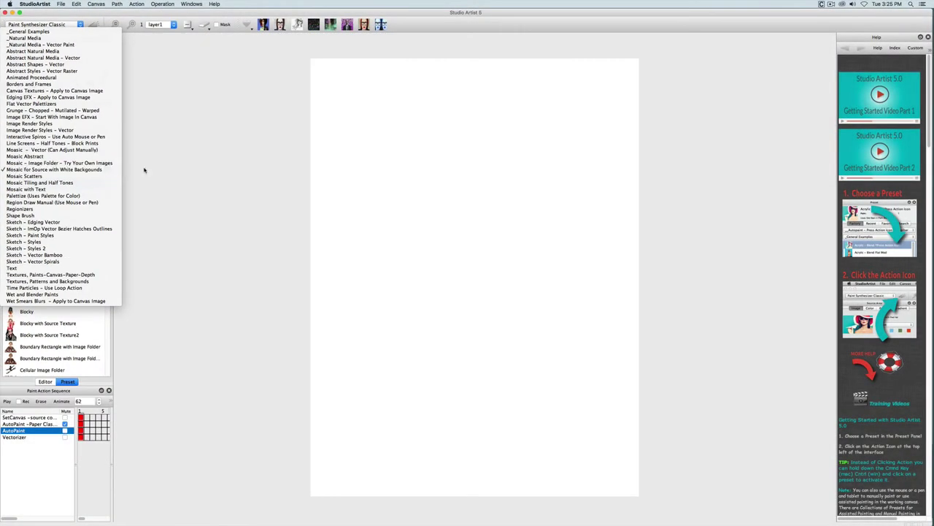
left_click(101, 285)
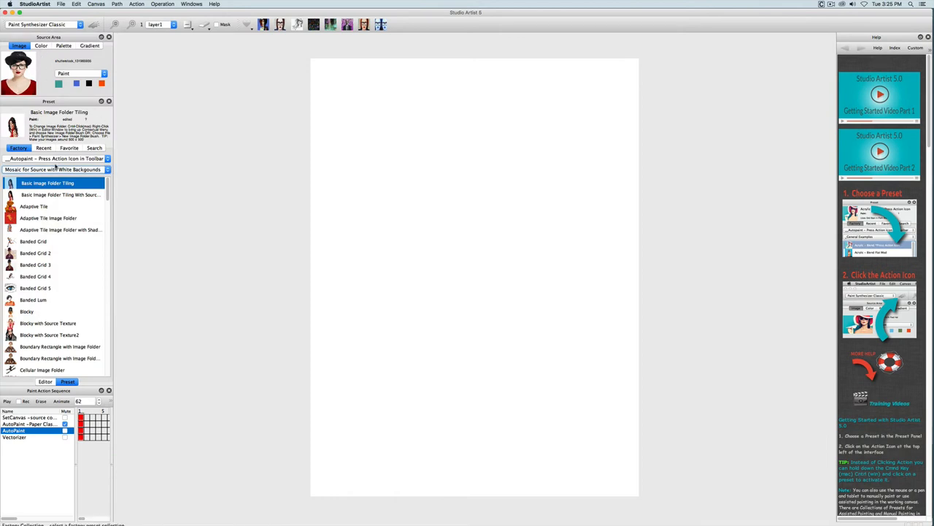
left_click(94, 24)
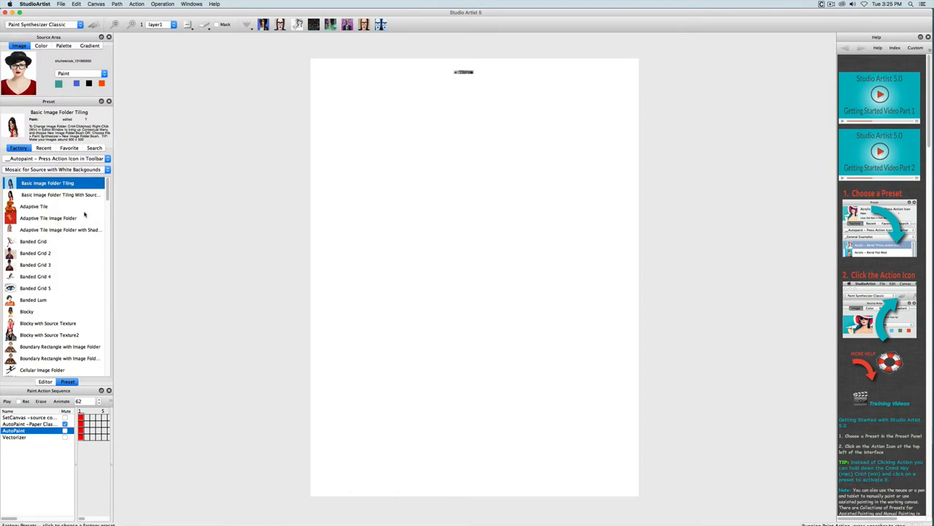
Step: Show the Brush Source parameters and choose a new image folder brush for the tiles
left_click(45, 382)
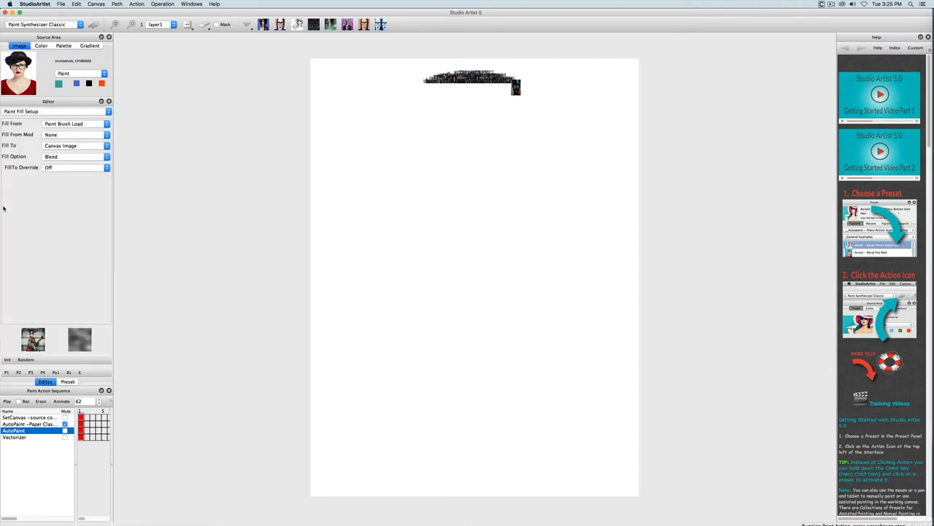
left_click(55, 111)
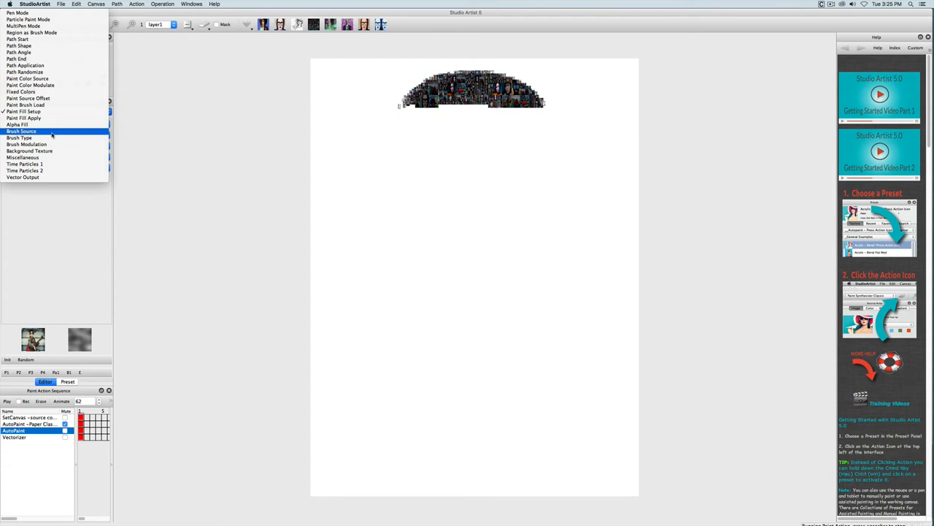
left_click(52, 132)
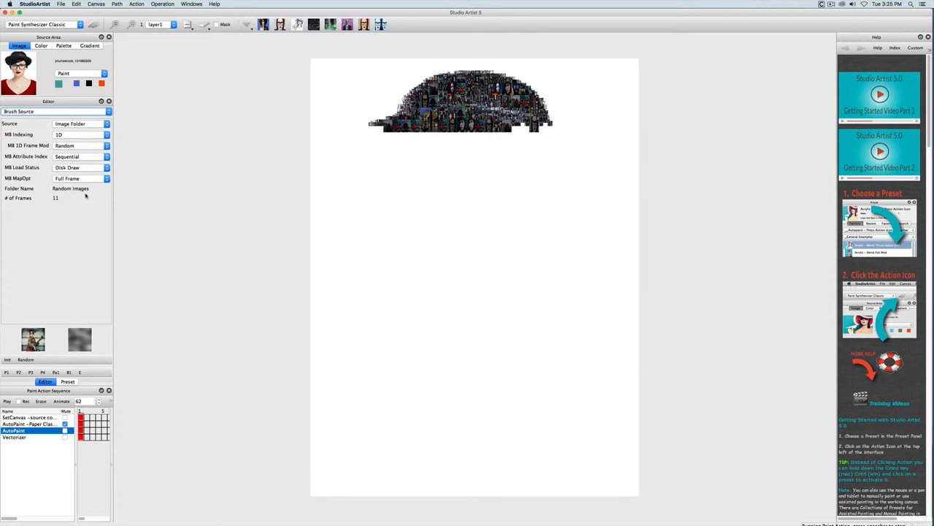
right_click(45, 221)
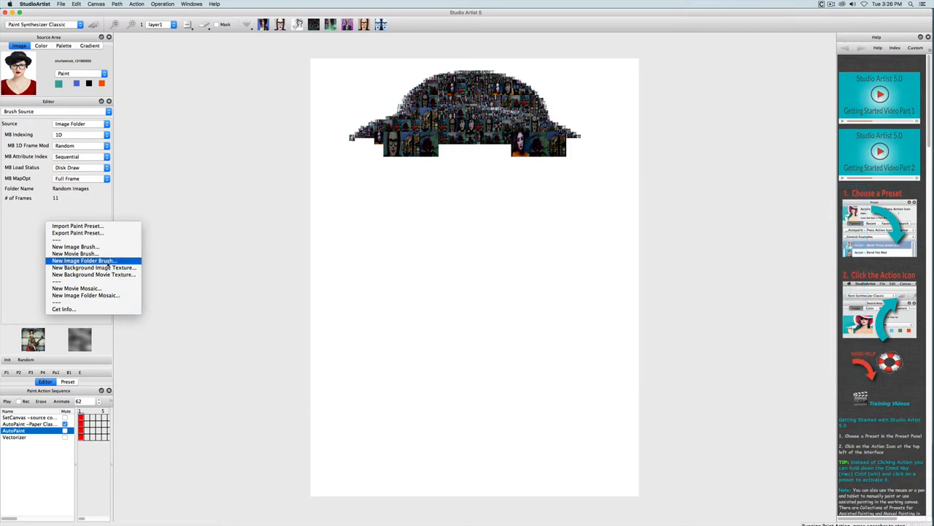
mouse_move(82, 126)
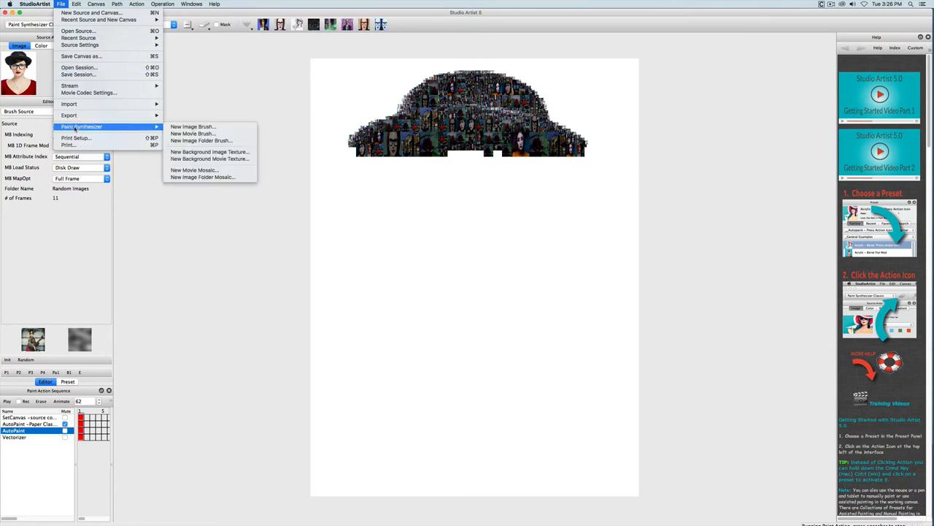
left_click(227, 141)
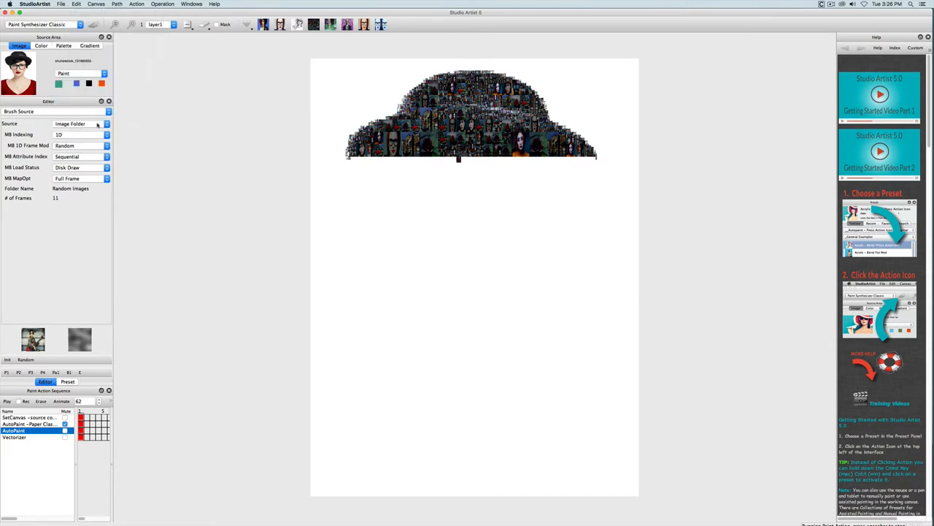
Step: On the Paint Brush Load page, set Algorithm2 to None so tiles are not recoloured
left_click(44, 111)
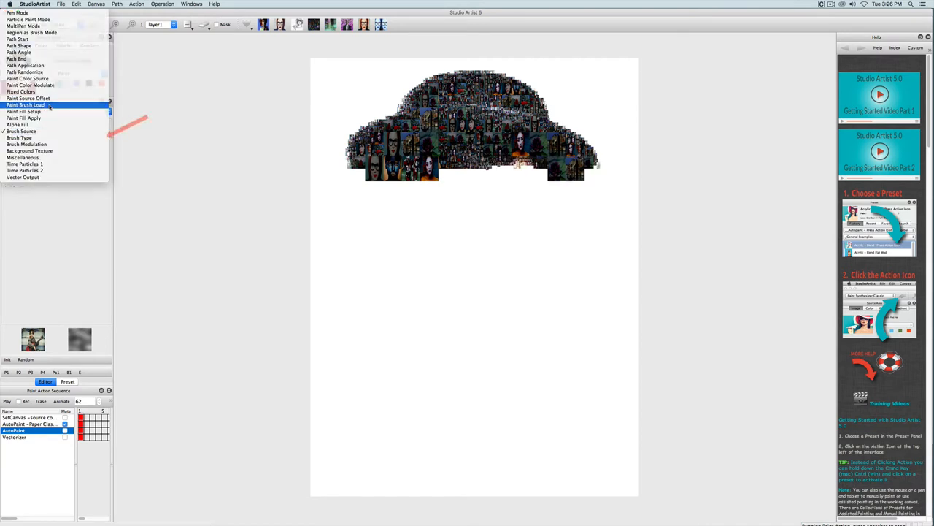
left_click(30, 104)
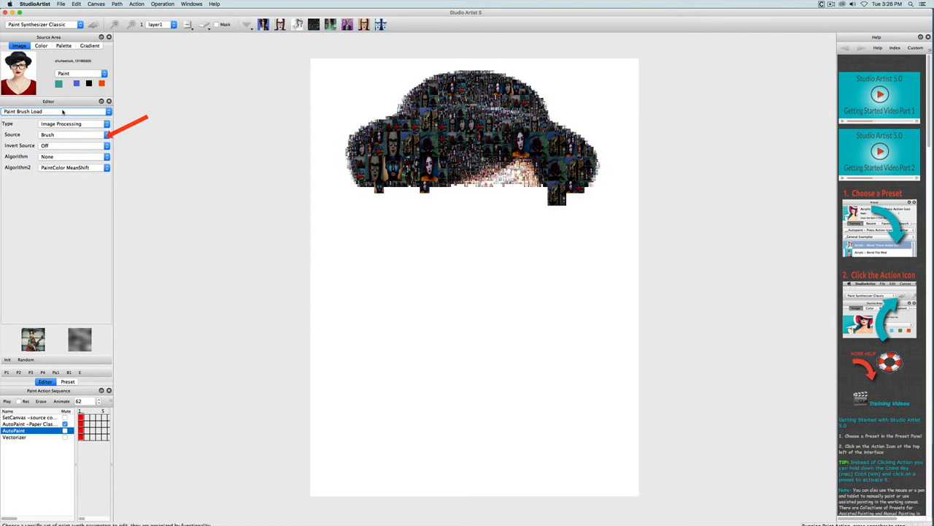
left_click(73, 167)
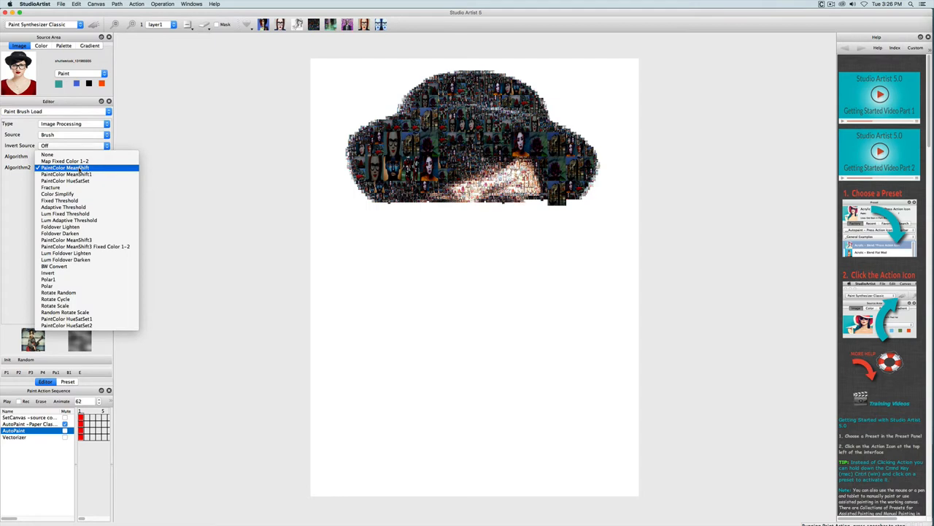
left_click(78, 169)
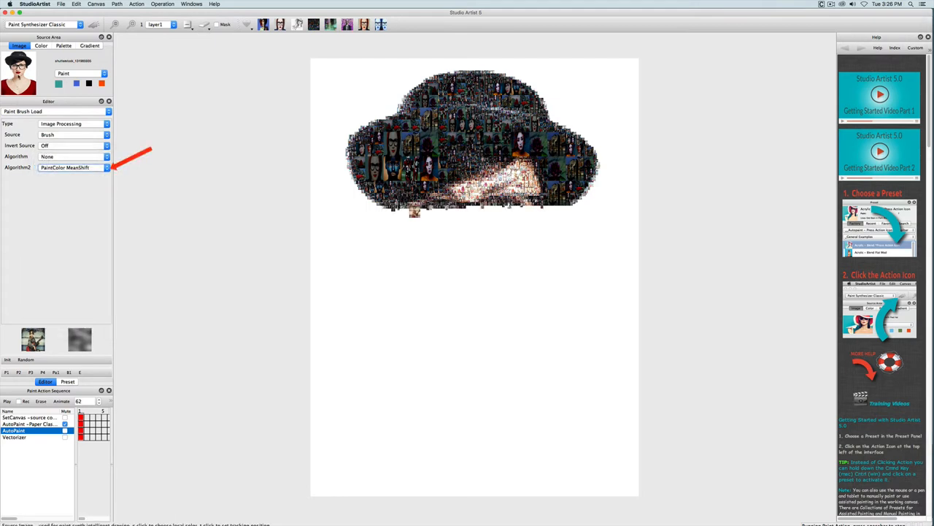
left_click(73, 167)
left_click(48, 154)
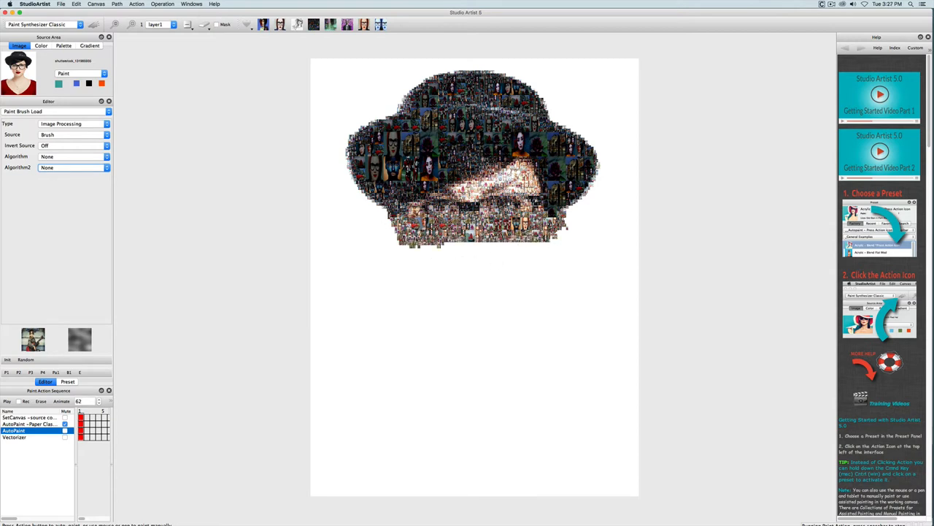
Step: Restore Algorithm2 to PaintColor MeanShift tile recolouring
left_click(58, 169)
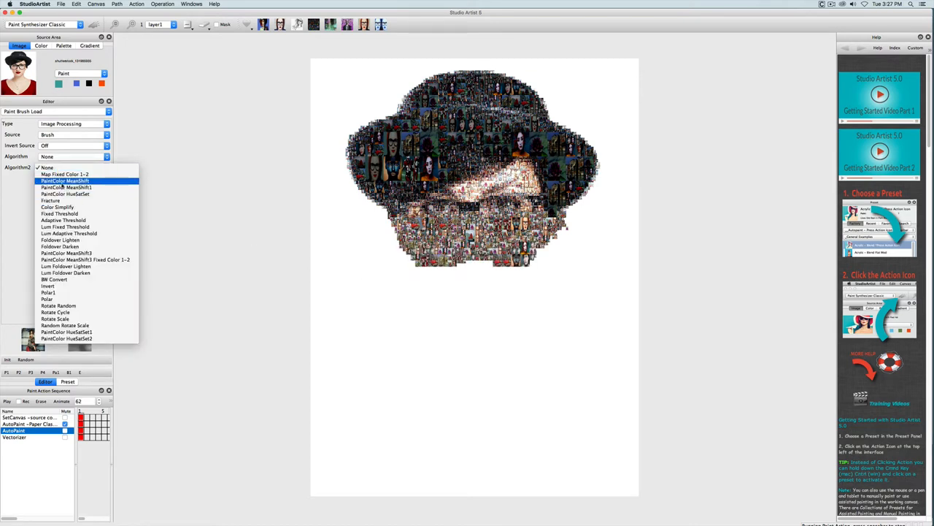
left_click(62, 181)
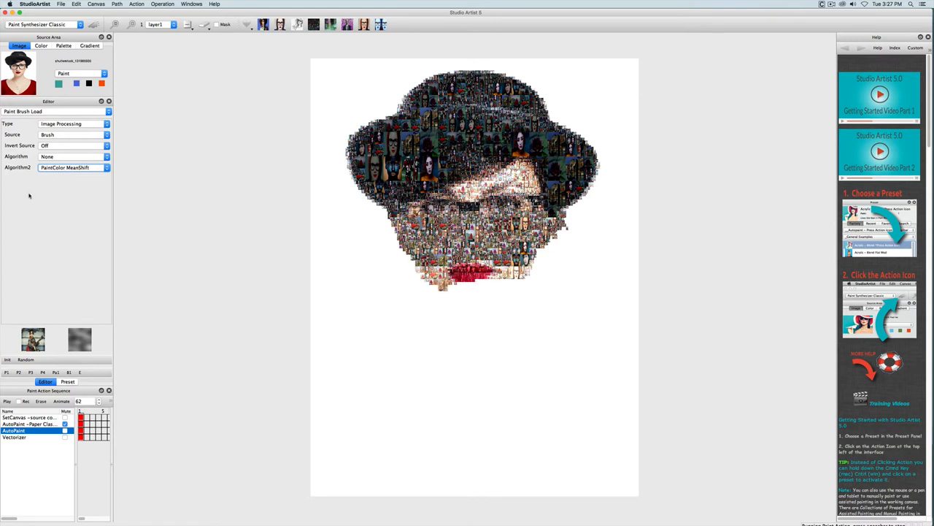
Step: On the Paint Fill Setup page, fill tiles from Paint Color
left_click(64, 111)
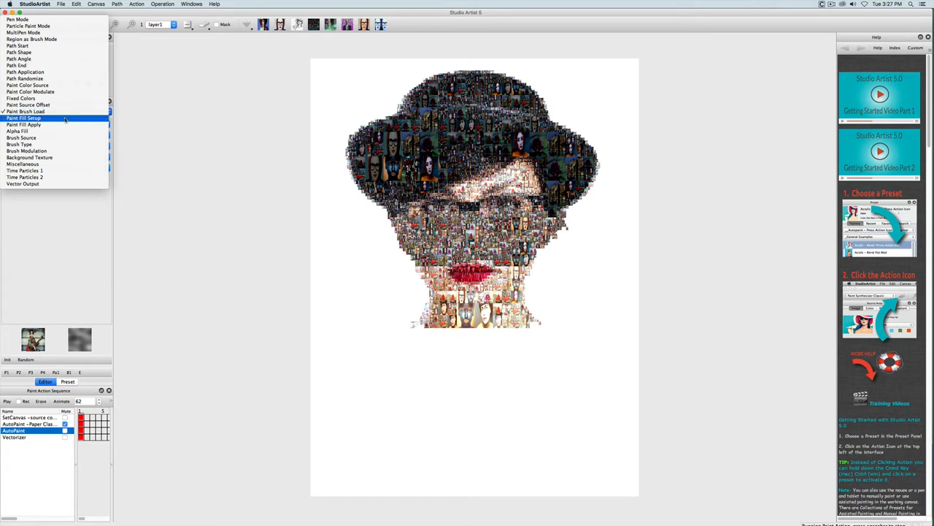
left_click(64, 118)
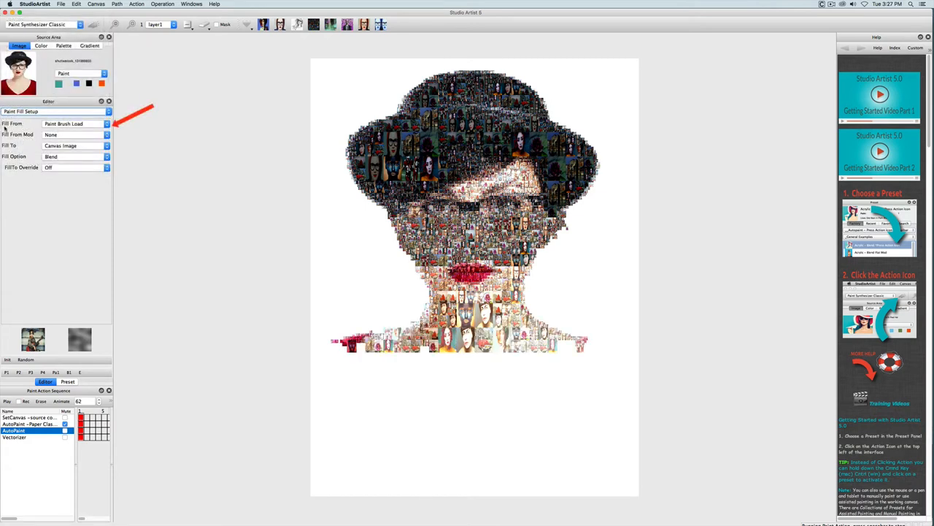
left_click(61, 111)
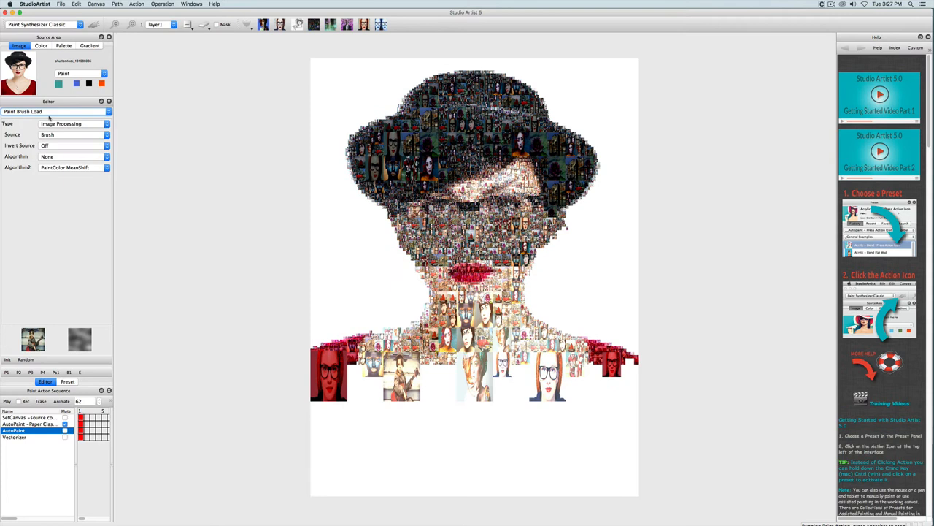
left_click(51, 111)
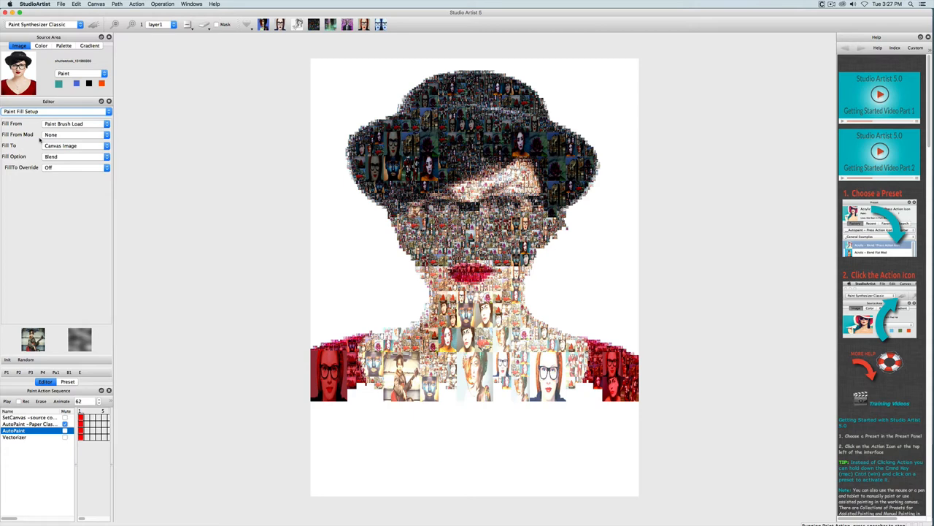
left_click(106, 123)
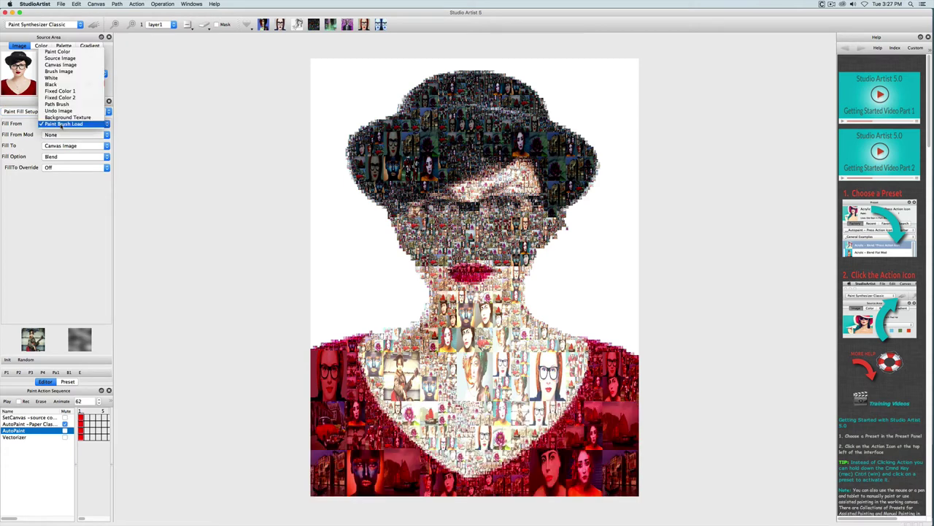
left_click(69, 51)
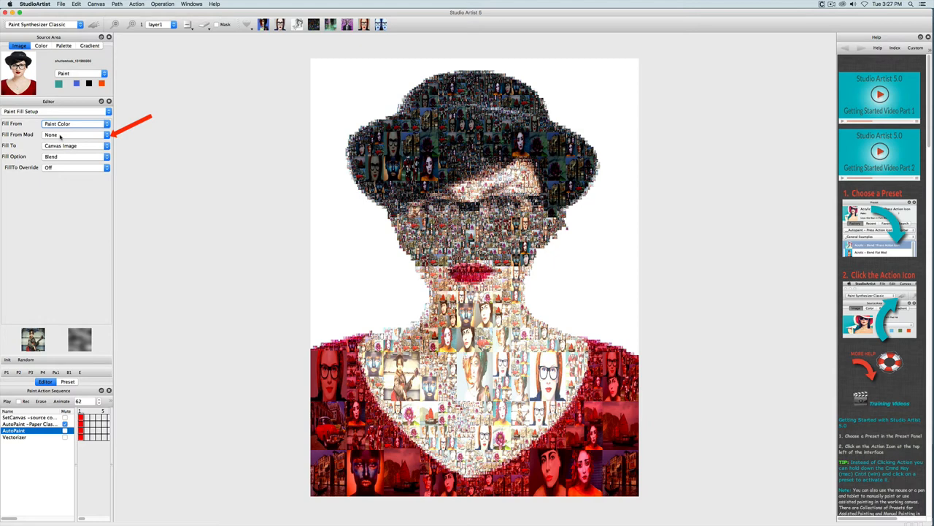
Step: Set Fill From Mod to Add Brush Load so tiles blend into the fill
left_click(60, 136)
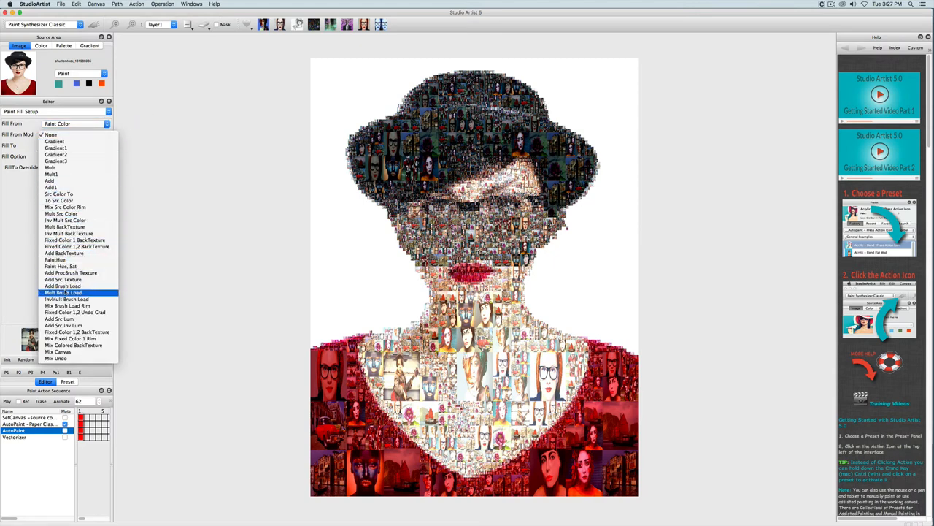
left_click(64, 285)
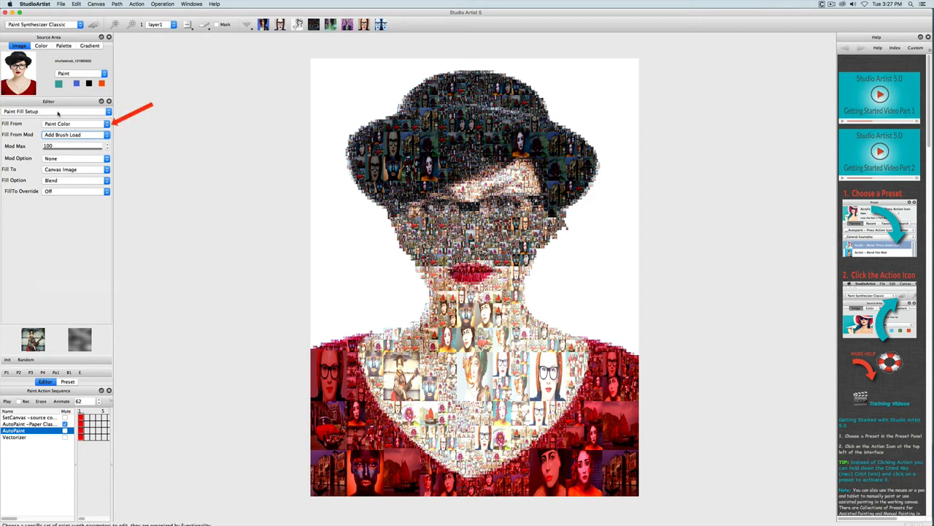
left_click(109, 111)
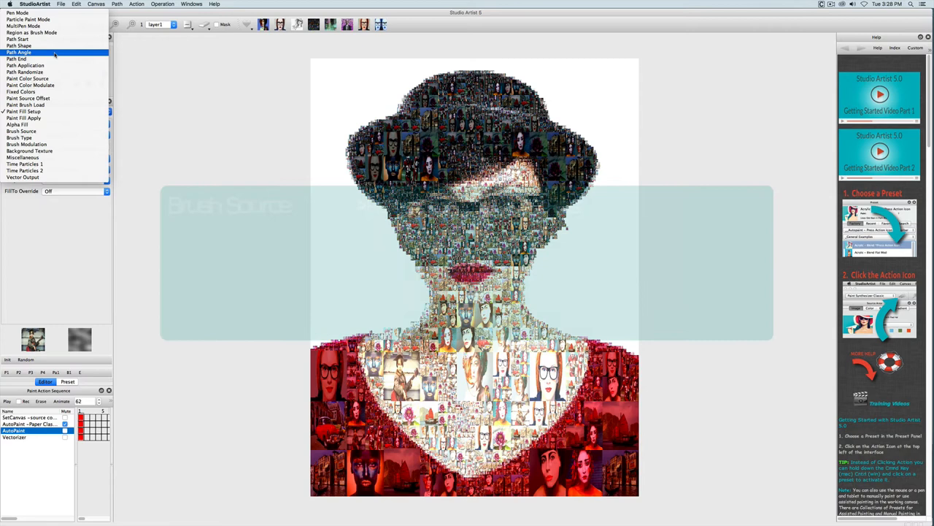
Step: Switch the Editor to the Paint Color Source page
left_click(29, 78)
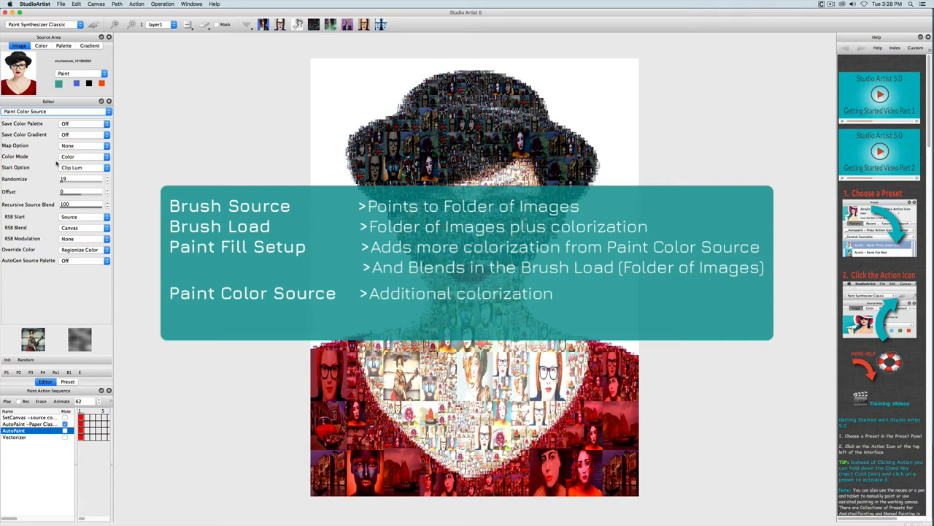
Step: Erase the canvas, restart auto-painting and set Color Mode to RGB Match Color Palette
left_click(54, 111)
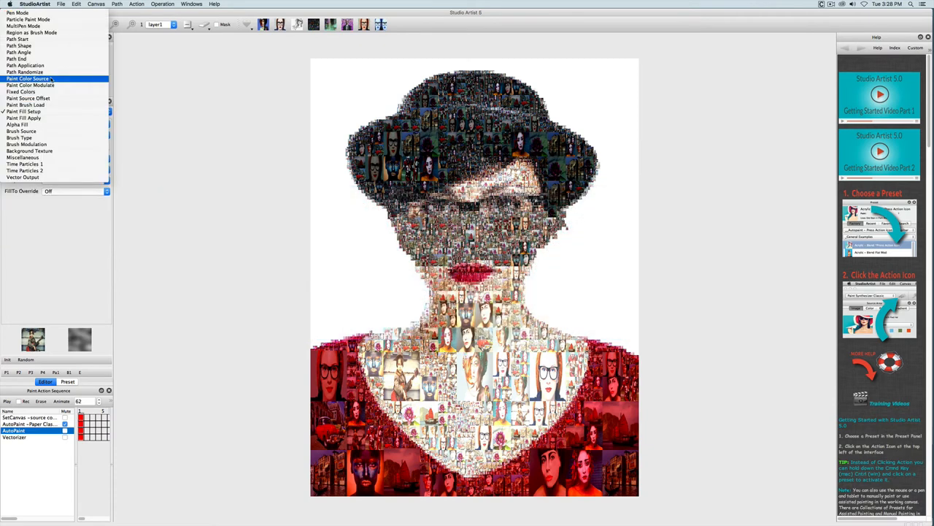
left_click(52, 79)
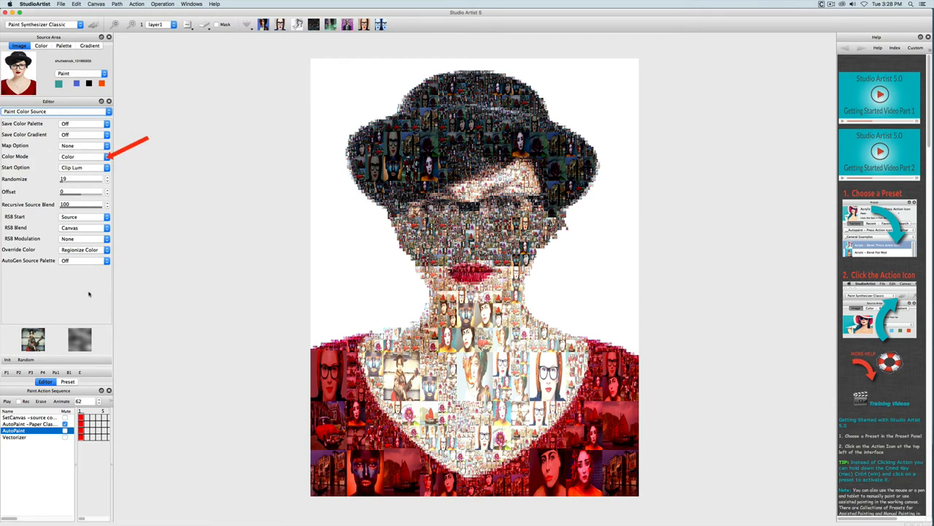
left_click(204, 25)
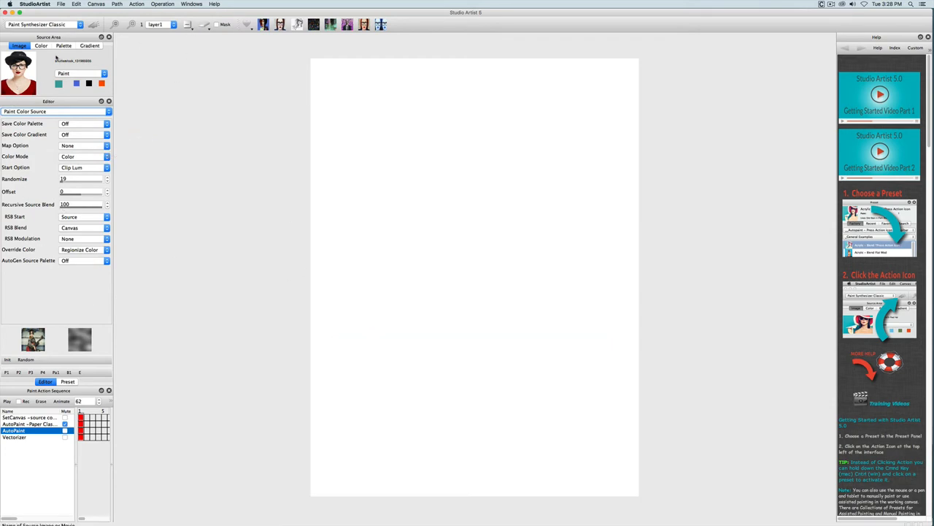
left_click(95, 24)
left_click(106, 157)
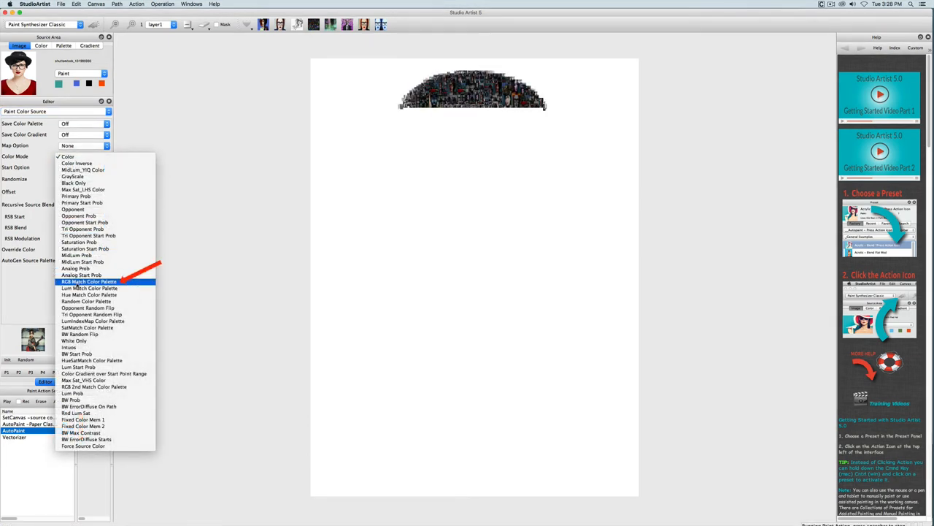
left_click(89, 281)
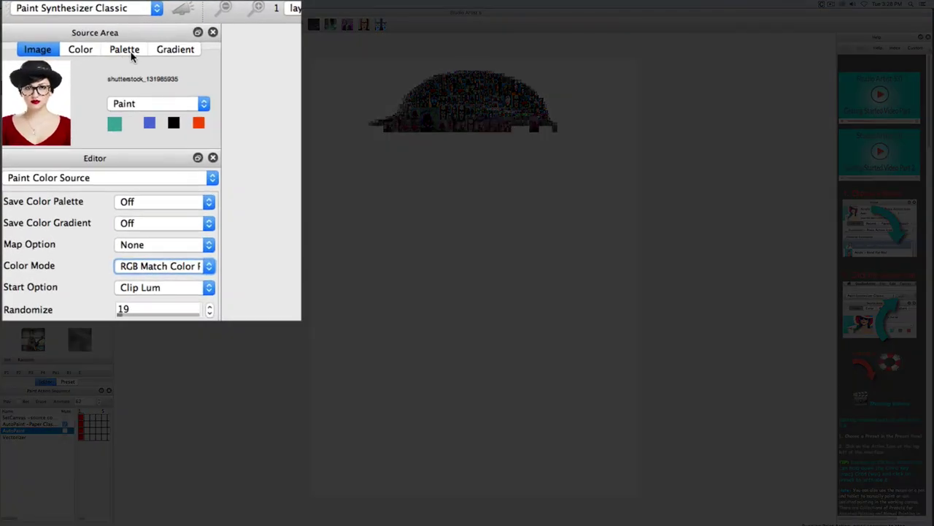
Step: Review the fixed Source Area Palette against the source portrait and set Start Option to Clip RGB, Randomize 215
left_click(64, 46)
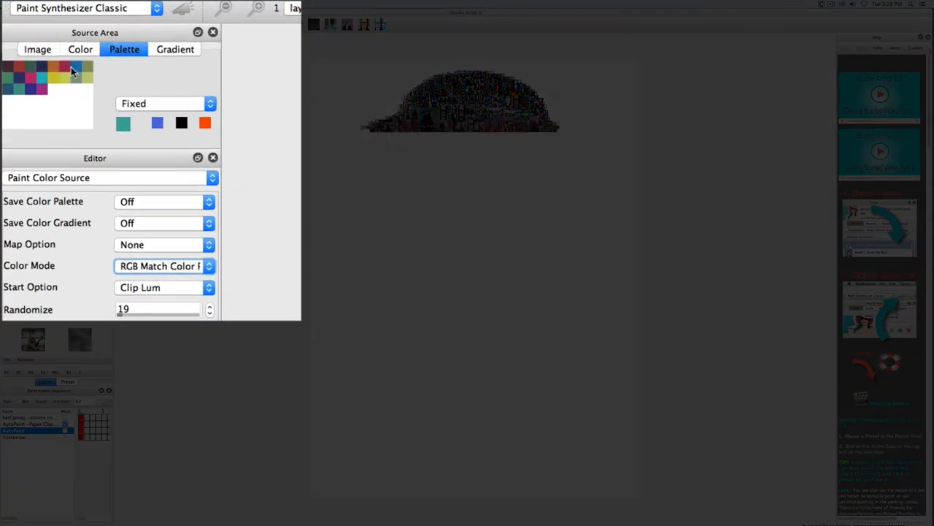
left_click(37, 49)
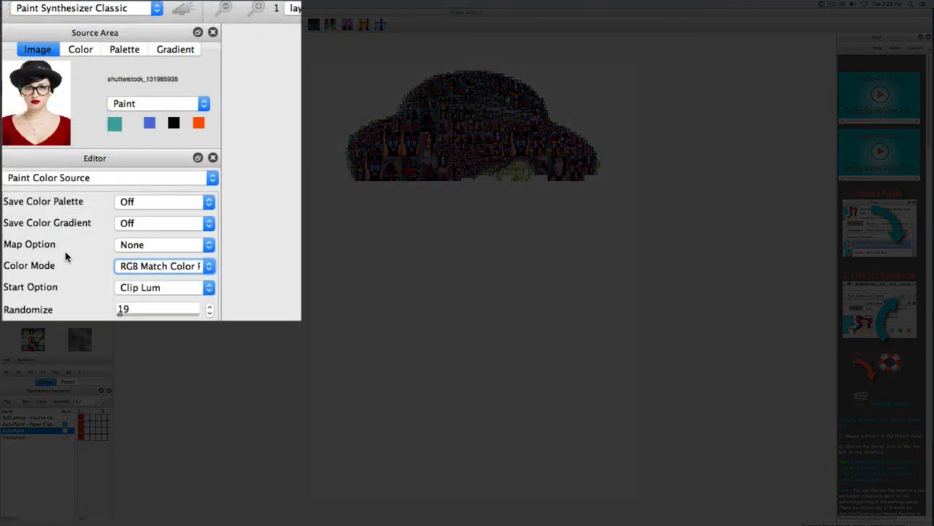
left_click(130, 48)
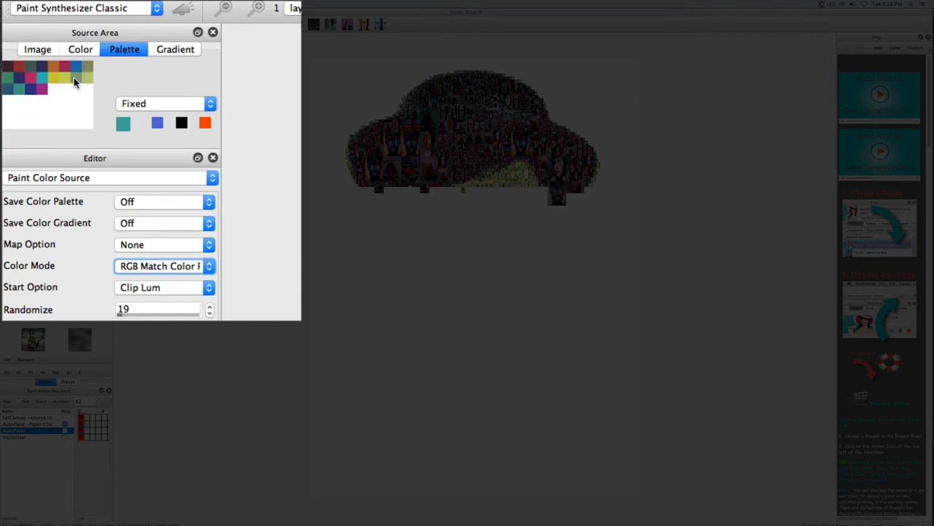
left_click(37, 49)
left_click(122, 48)
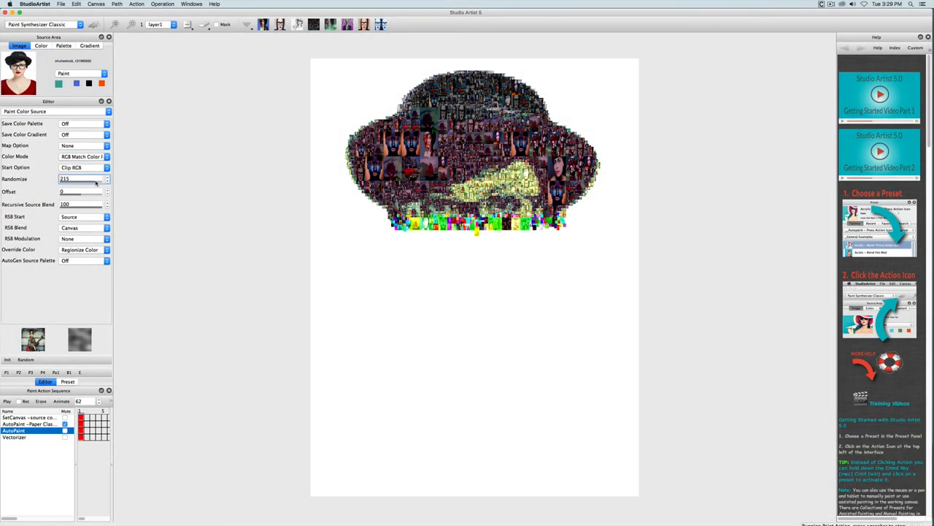
Step: Set color start to Analogous Mix 1 and adjust the Randomize and Offset sliders
left_click(84, 167)
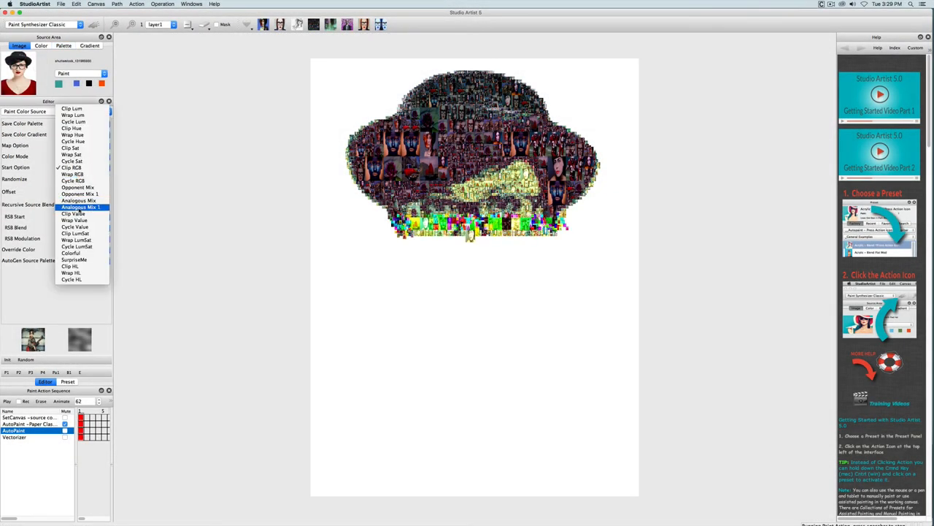
left_click(80, 192)
mouse_move(67, 182)
left_mouse_down()
mouse_move(91, 182)
mouse_move(66, 183)
mouse_move(67, 195)
left_mouse_up()
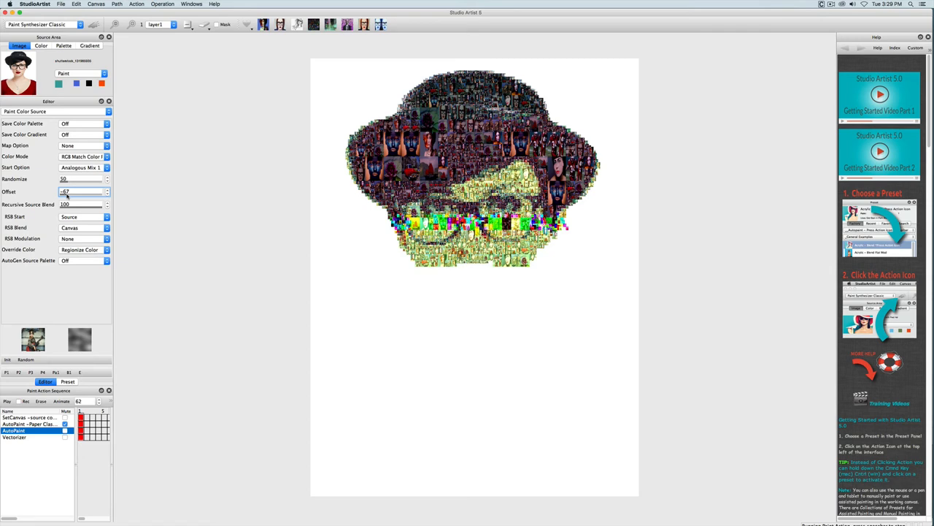
left_click_drag(67, 195, 105, 195)
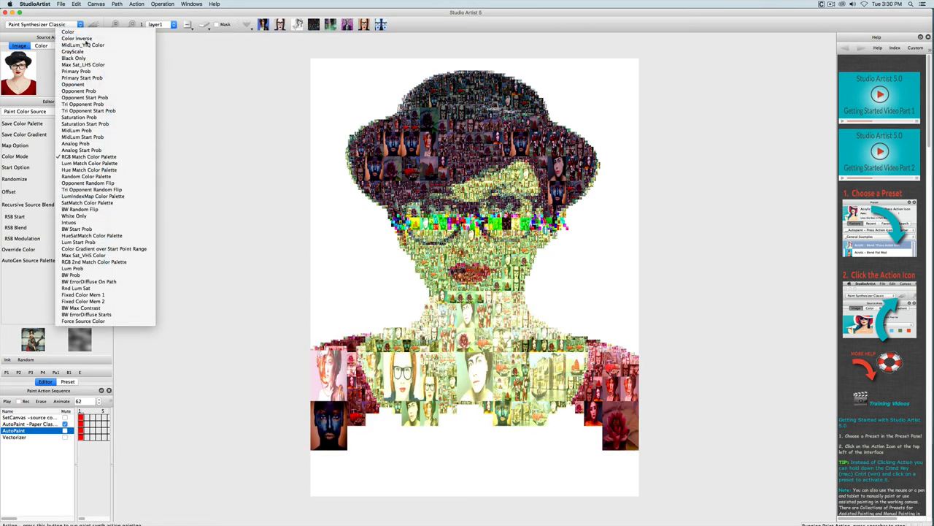
Step: Try Color Mode Black Only and GrayScale, finishing on Max Sat_LHS Color
left_click(73, 58)
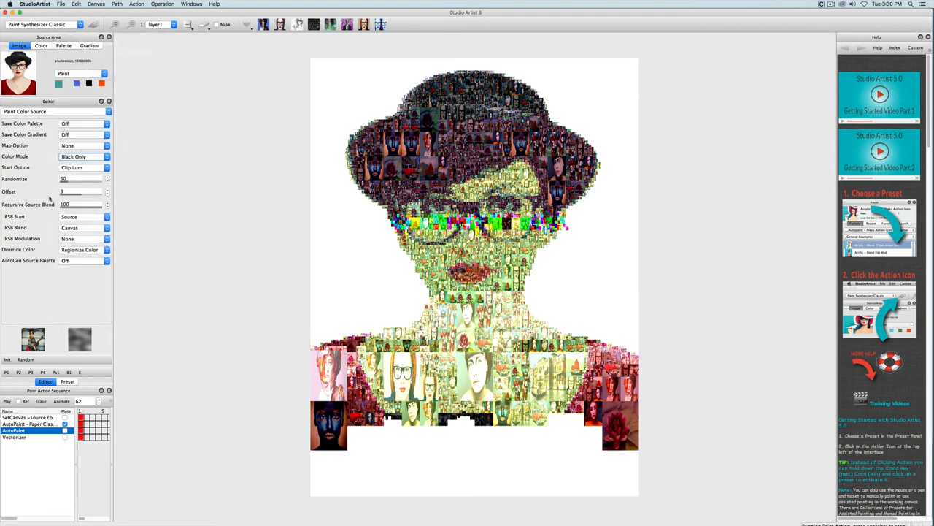
left_click(82, 156)
left_click(84, 155)
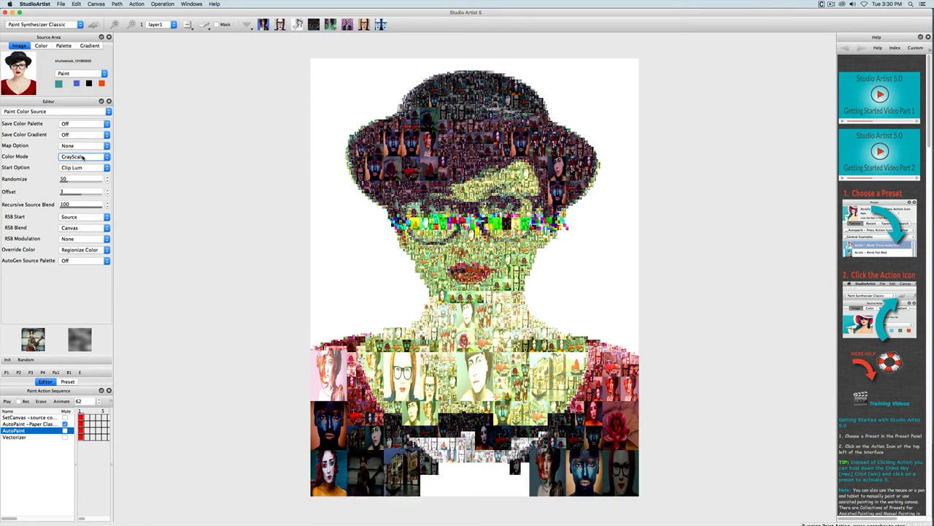
left_click(82, 156)
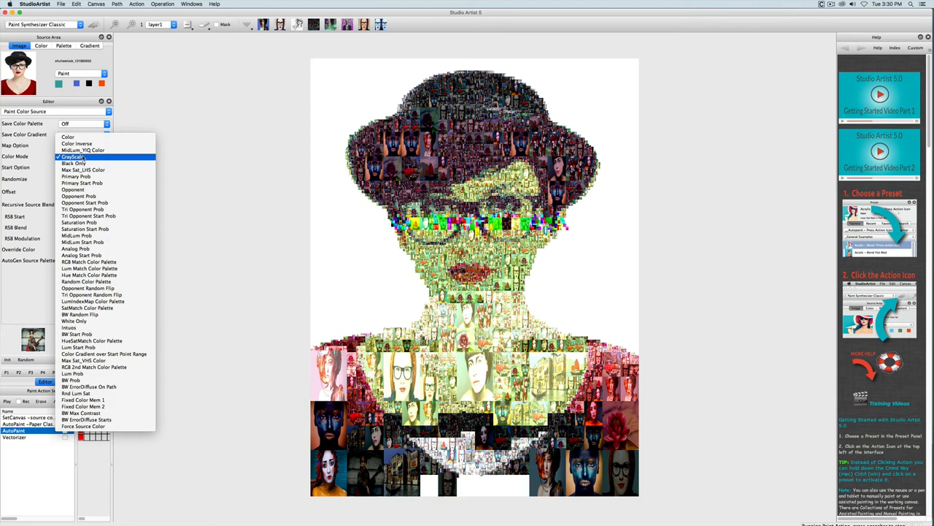
left_click(83, 169)
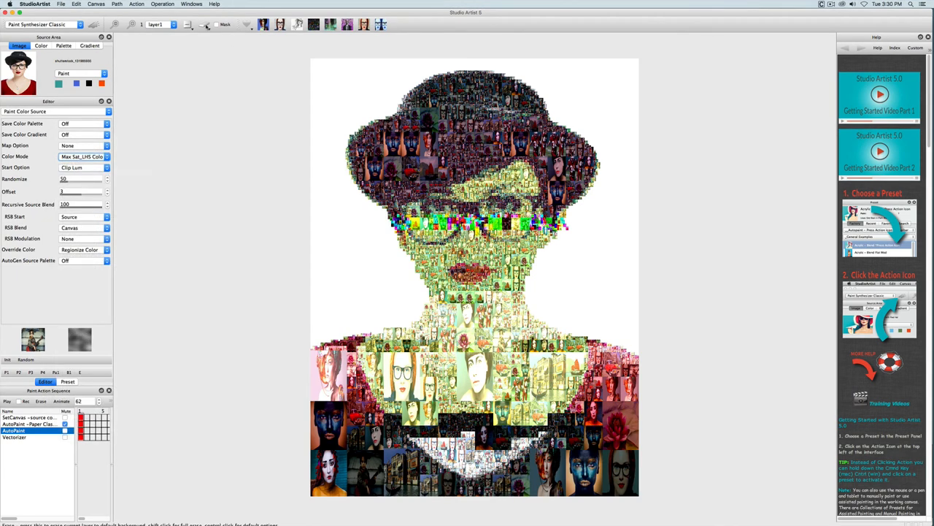